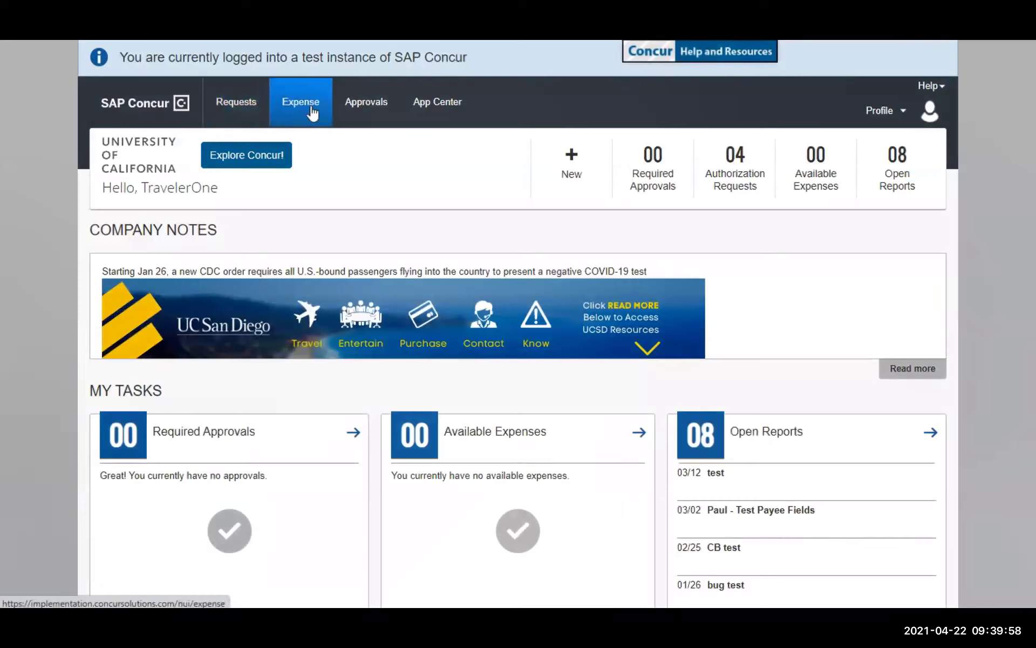
# - Create a new request of type Travel Request and name the trip "Card Meetings"
pyautogui.click(245, 108)
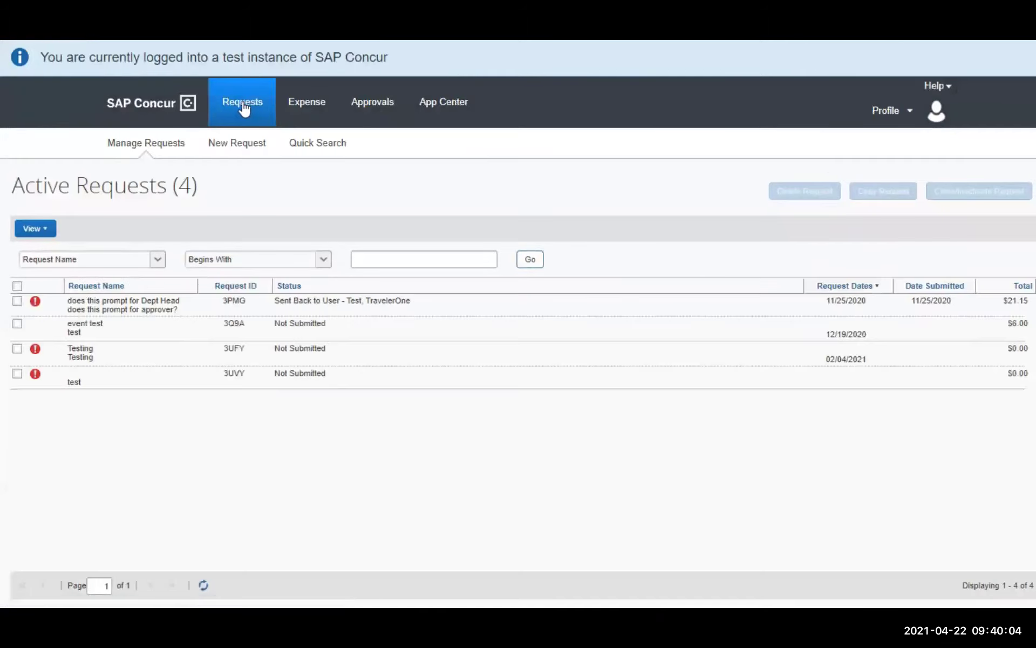
pyautogui.click(240, 144)
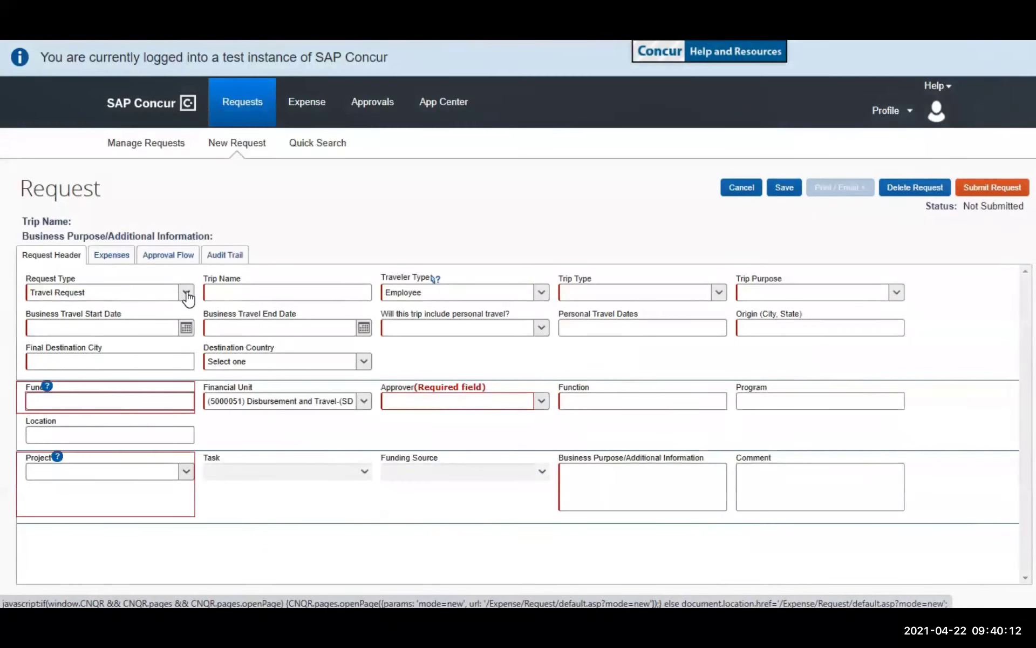
pyautogui.click(186, 294)
pyautogui.click(80, 311)
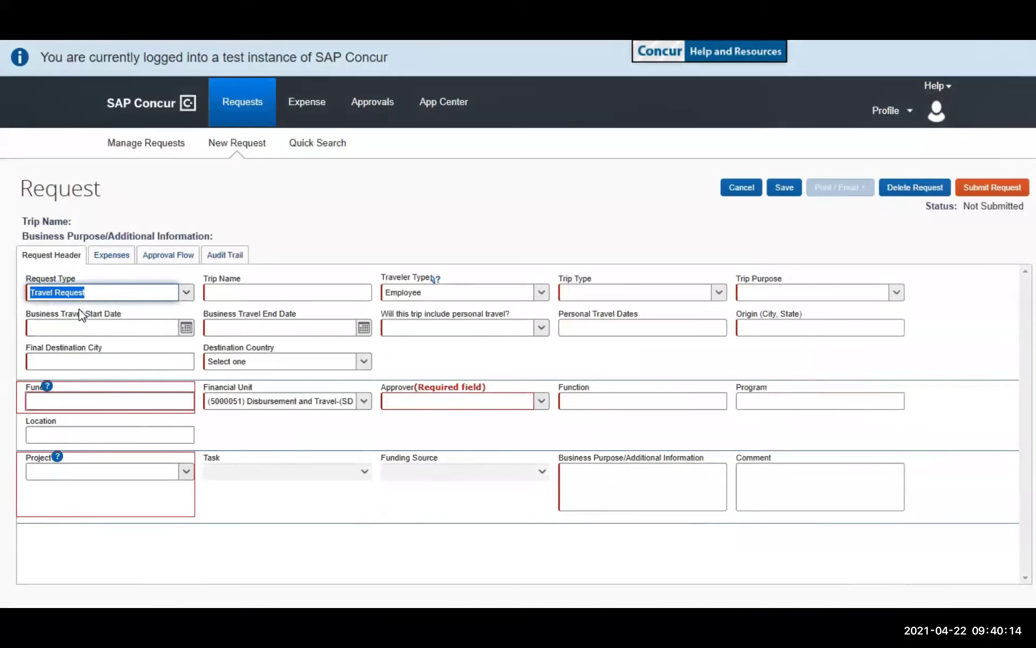
pyautogui.click(239, 292)
pyautogui.write('Card')
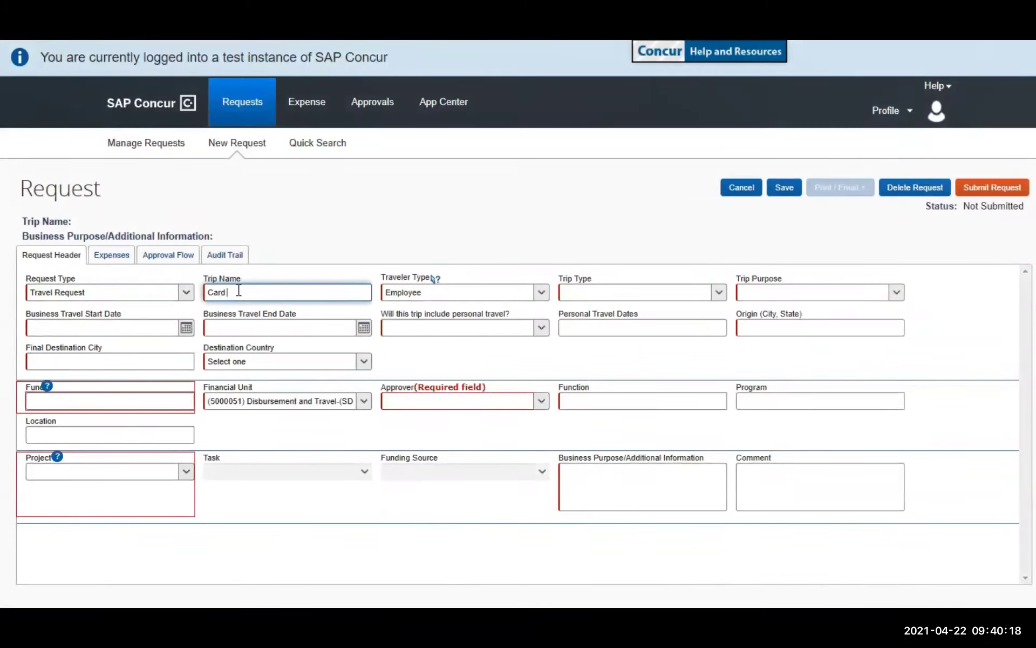
pyautogui.write(' Meetings')
# - Set the traveler type to Employee, the trip type to In-State and the trip purpose to "Attending a meeting"
pyautogui.click(541, 293)
pyautogui.click(474, 308)
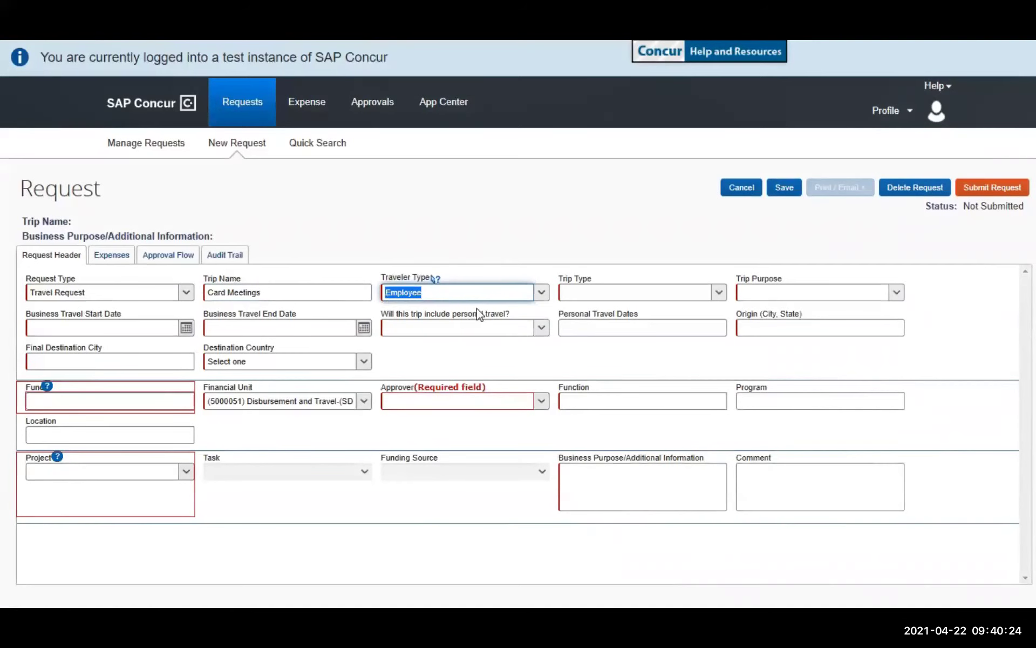
pyautogui.click(719, 293)
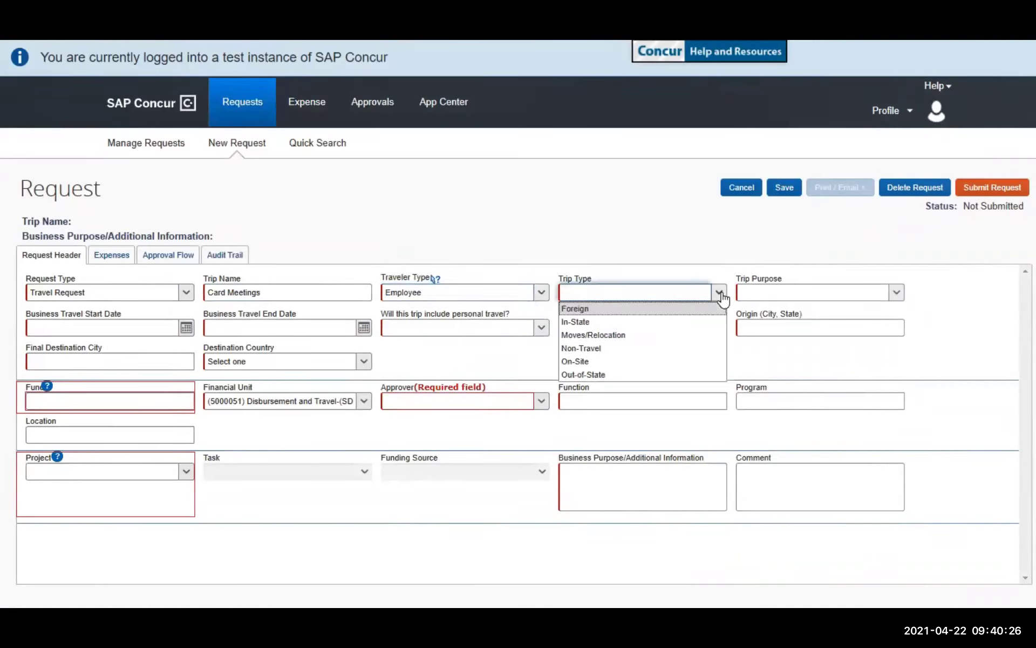
pyautogui.click(586, 324)
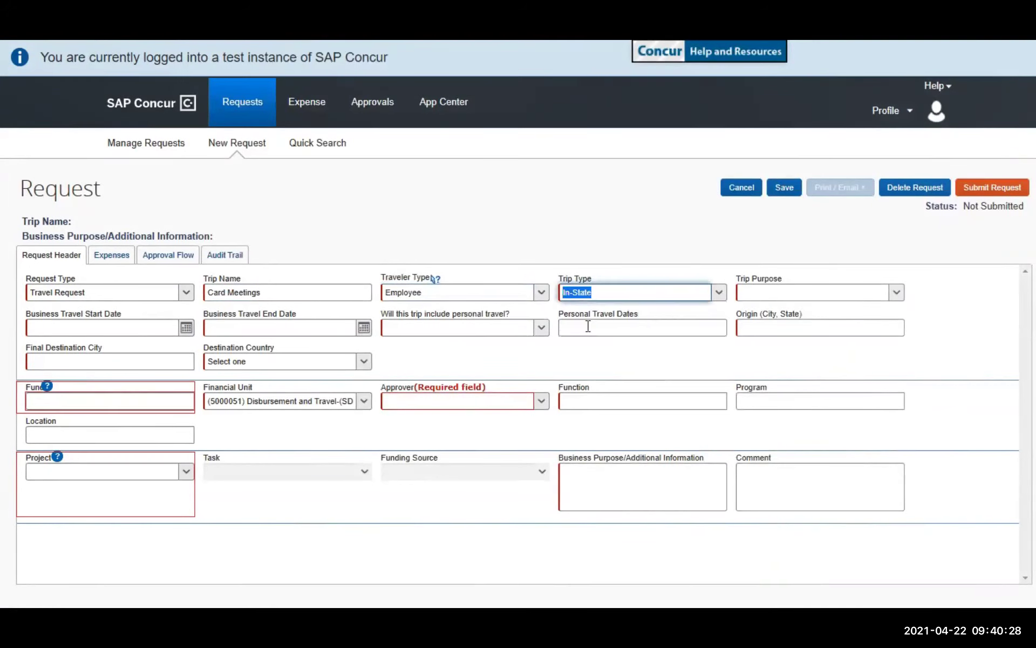
pyautogui.click(896, 294)
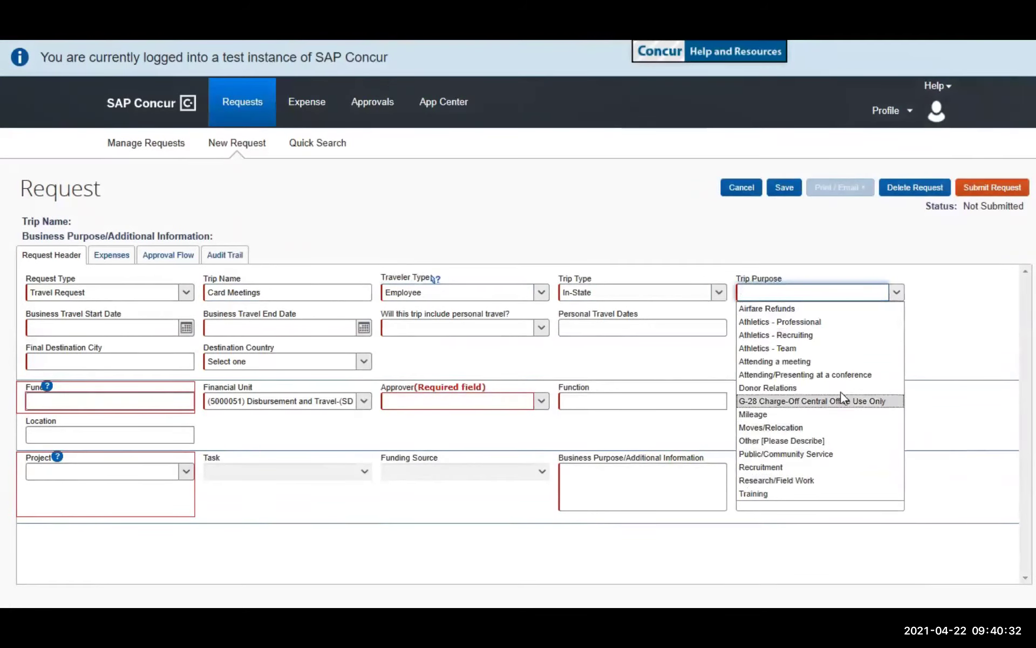
pyautogui.click(777, 361)
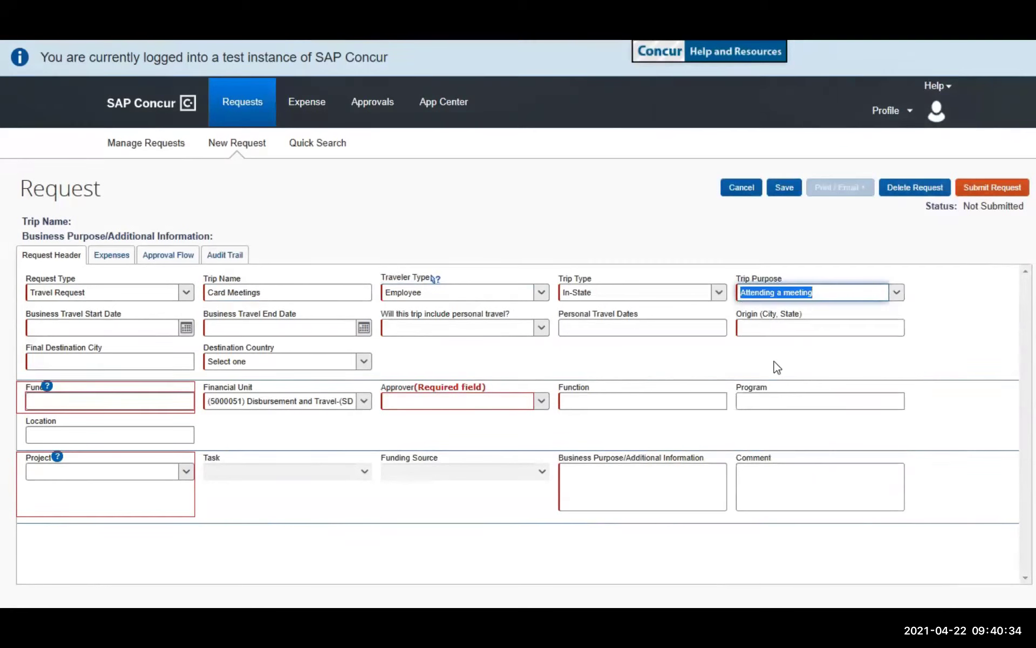
# - Set the business travel dates from 03/29/2021 to 03/31/2021 and answer No to including personal travel
pyautogui.click(186, 328)
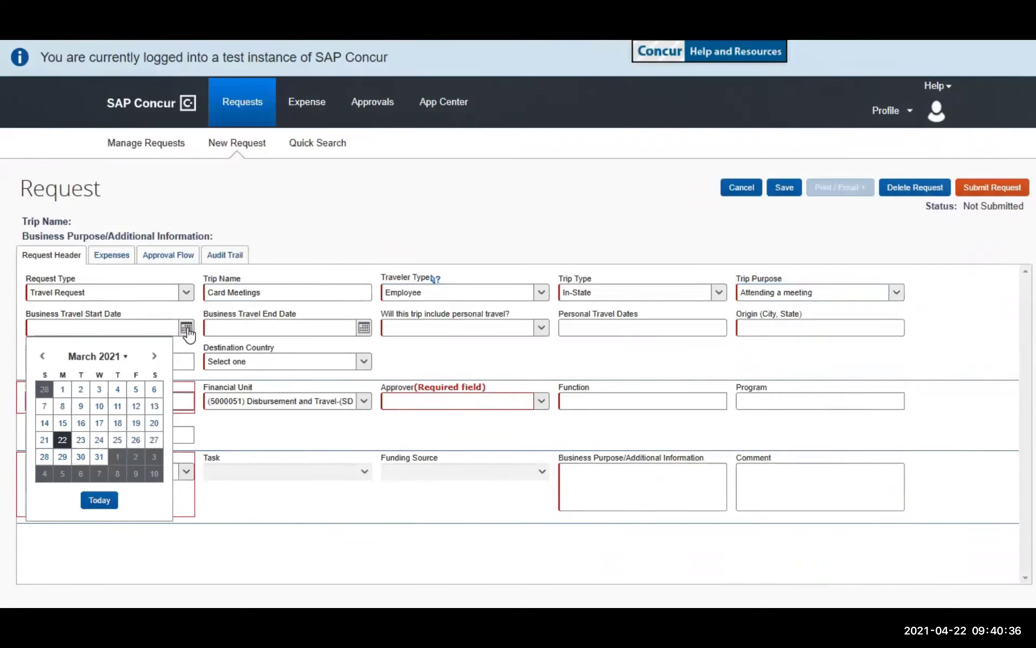
pyautogui.click(62, 456)
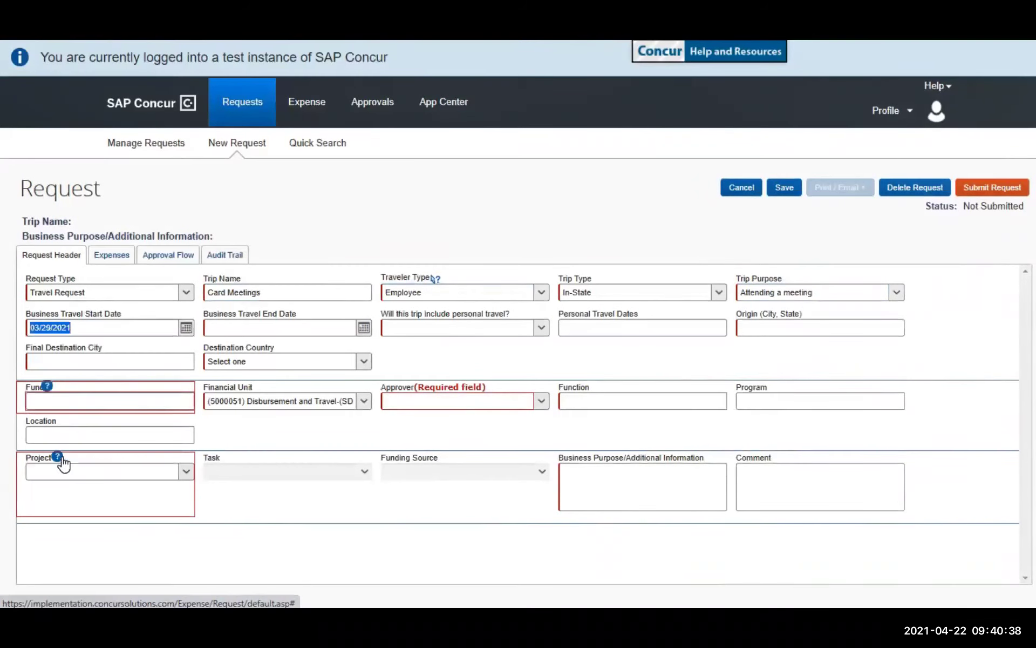
pyautogui.click(364, 328)
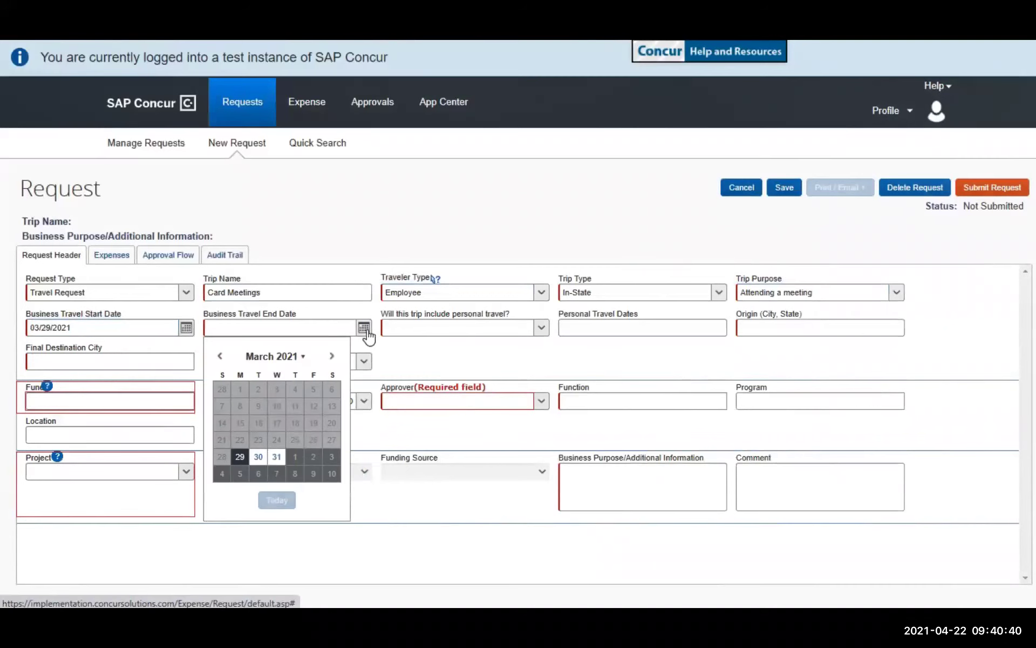
pyautogui.click(278, 458)
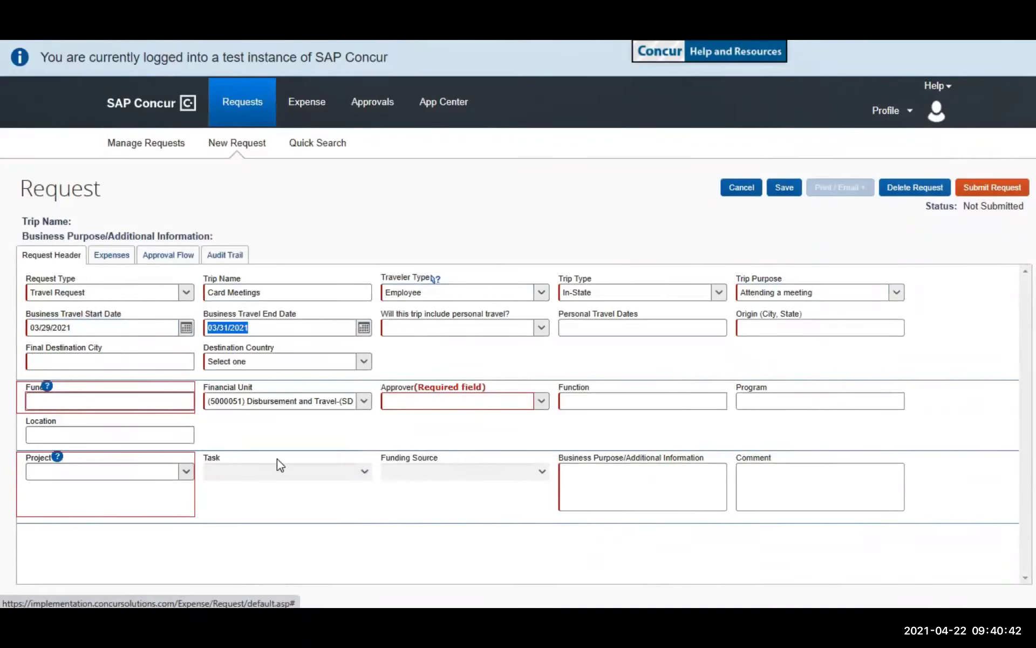
pyautogui.click(543, 330)
pyautogui.click(434, 346)
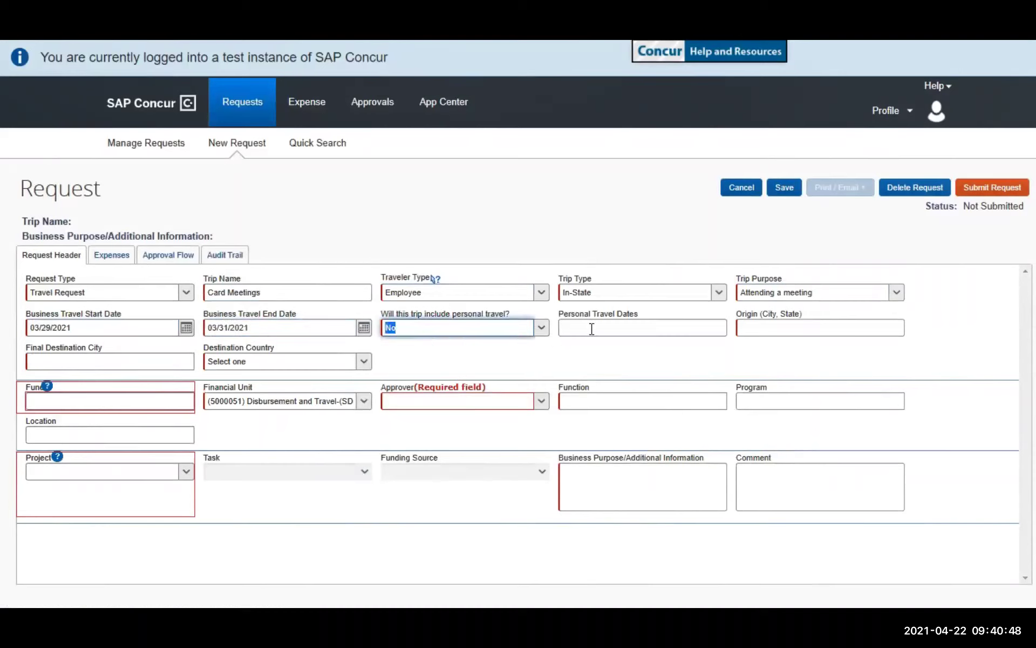
# - Enter "San Diego, CA" as the trip origin and choose San Francisco, California as the final destination city
pyautogui.click(775, 326)
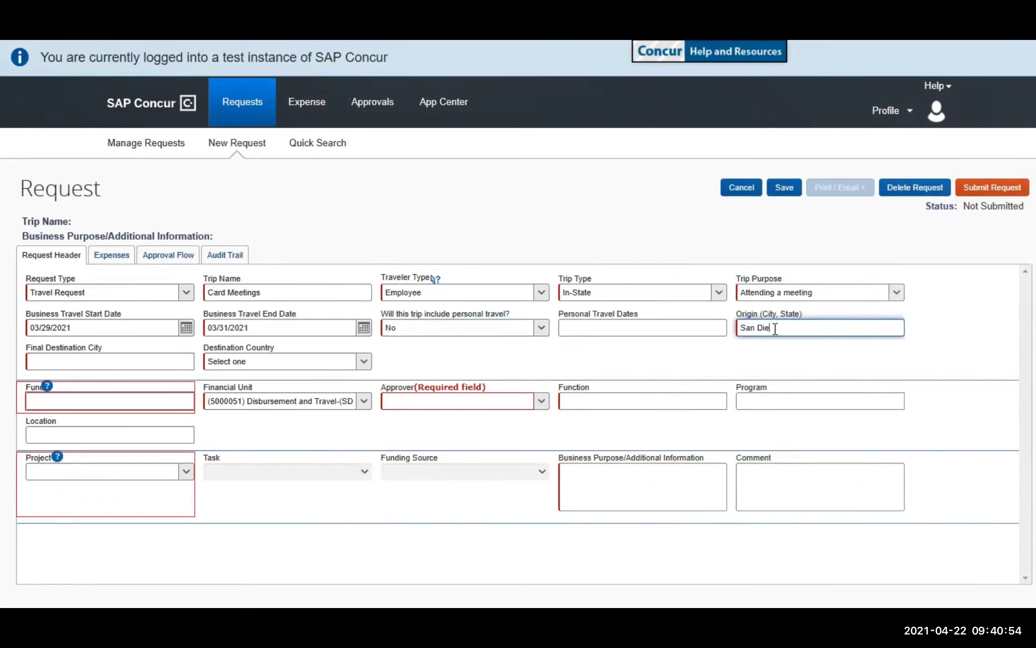
pyautogui.write('San Diego, CA')
pyautogui.click(69, 361)
pyautogui.click(74, 378)
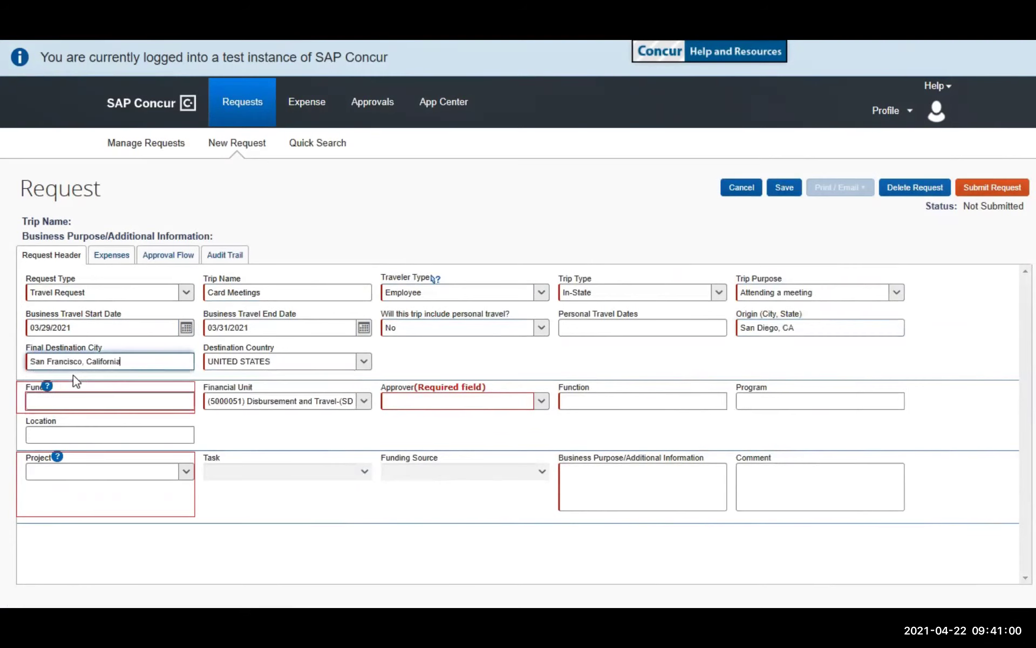
# - Assign fund (16000) General Reserves-(SD), an individual San Diego approver and function (720) Institutional Support-(SD) to the request
pyautogui.click(75, 400)
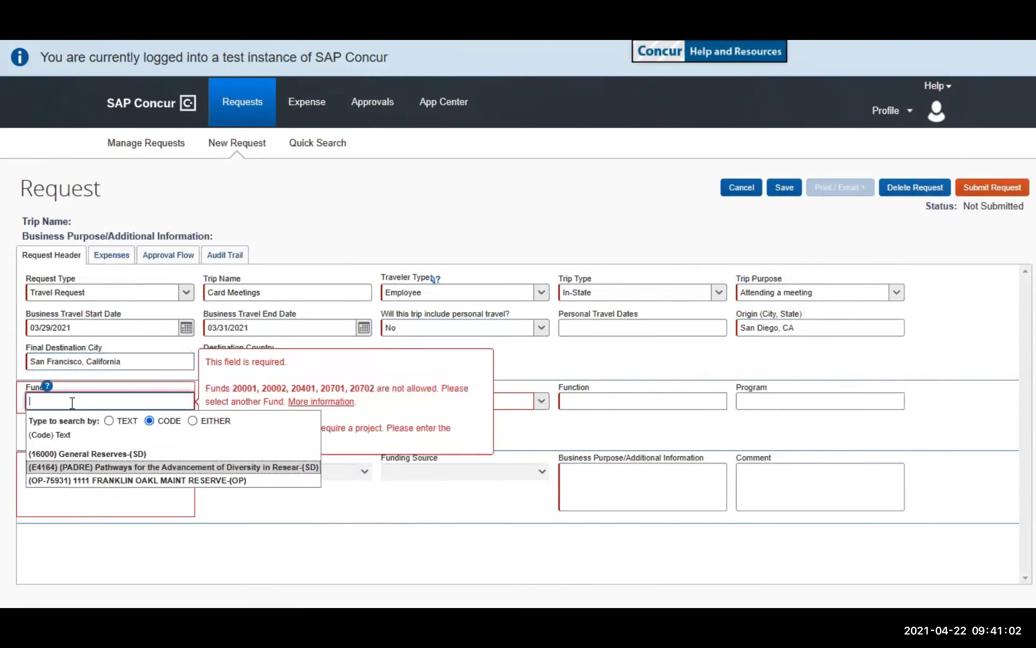
pyautogui.click(68, 455)
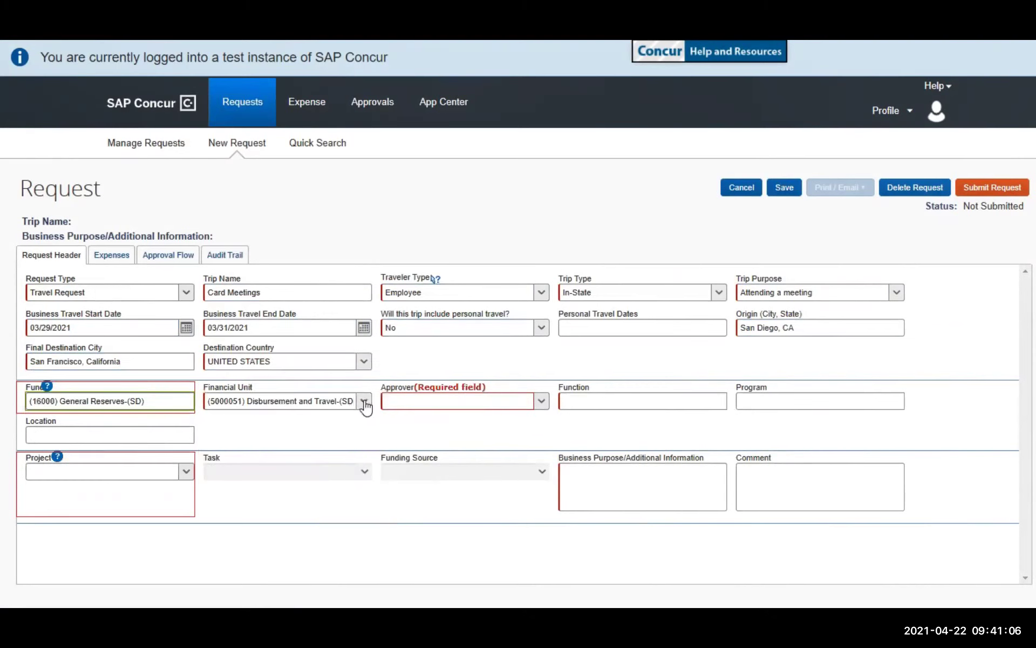
pyautogui.click(541, 402)
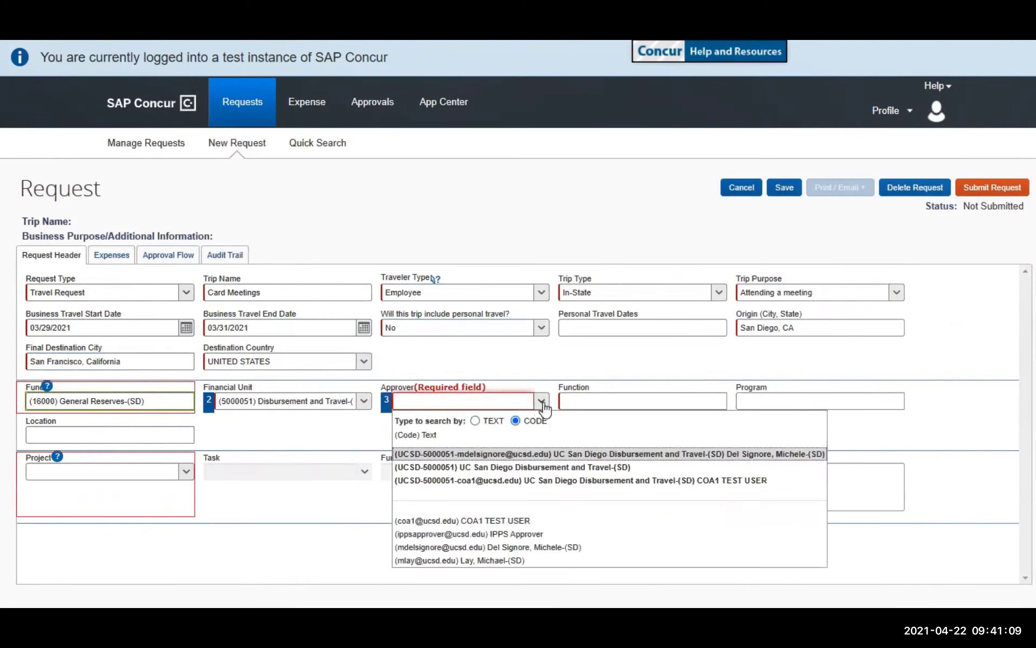
pyautogui.click(506, 546)
pyautogui.click(594, 401)
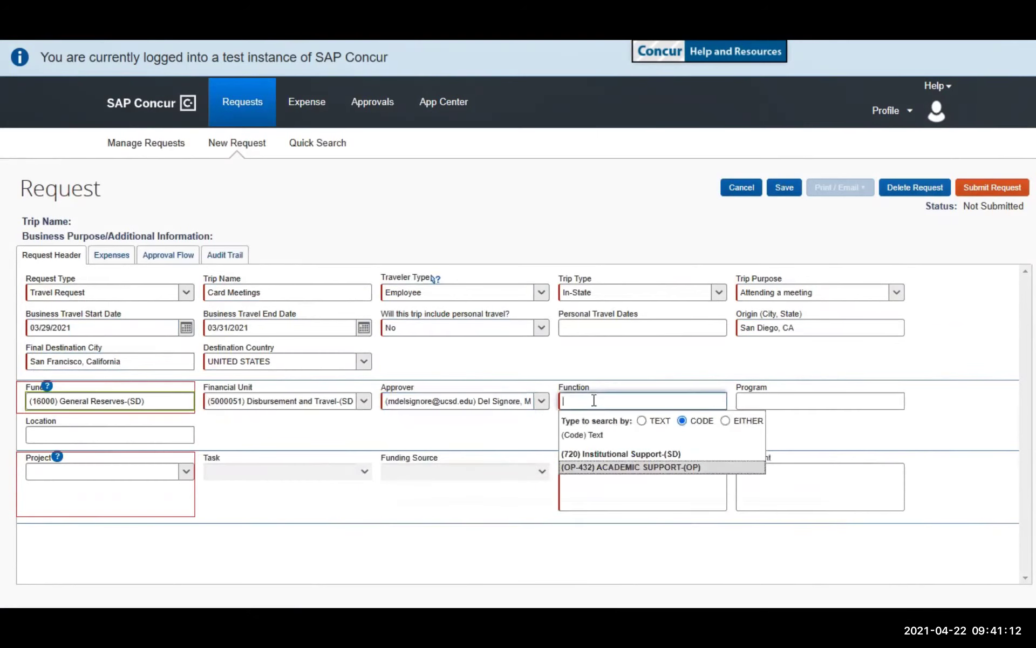
pyautogui.click(612, 454)
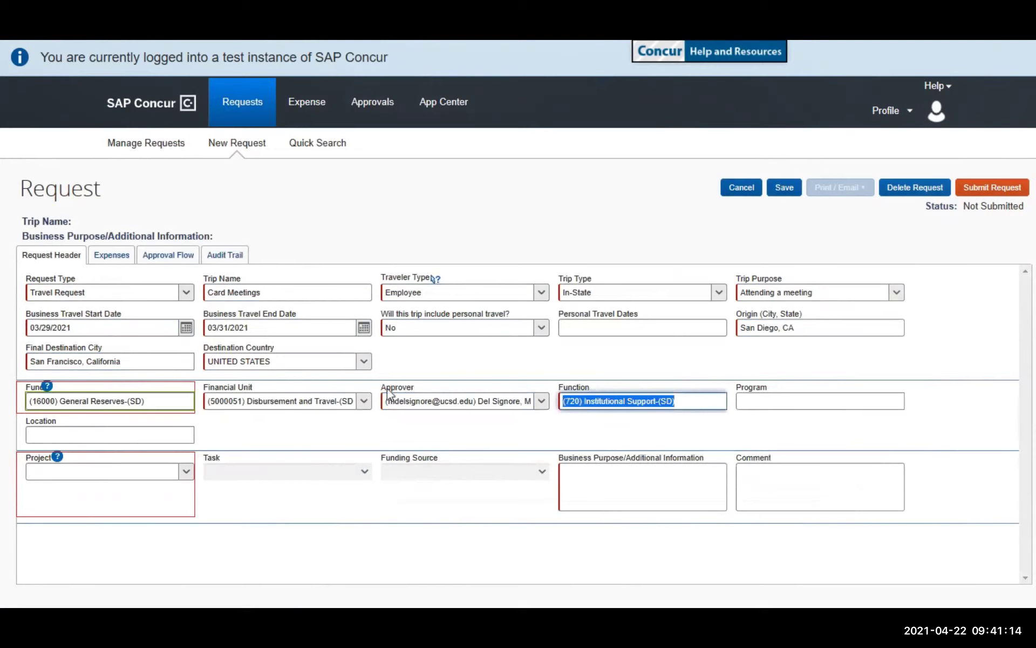
# - Enter "Attend UC Card Meetings" as the business purpose and save the request
pyautogui.click(605, 477)
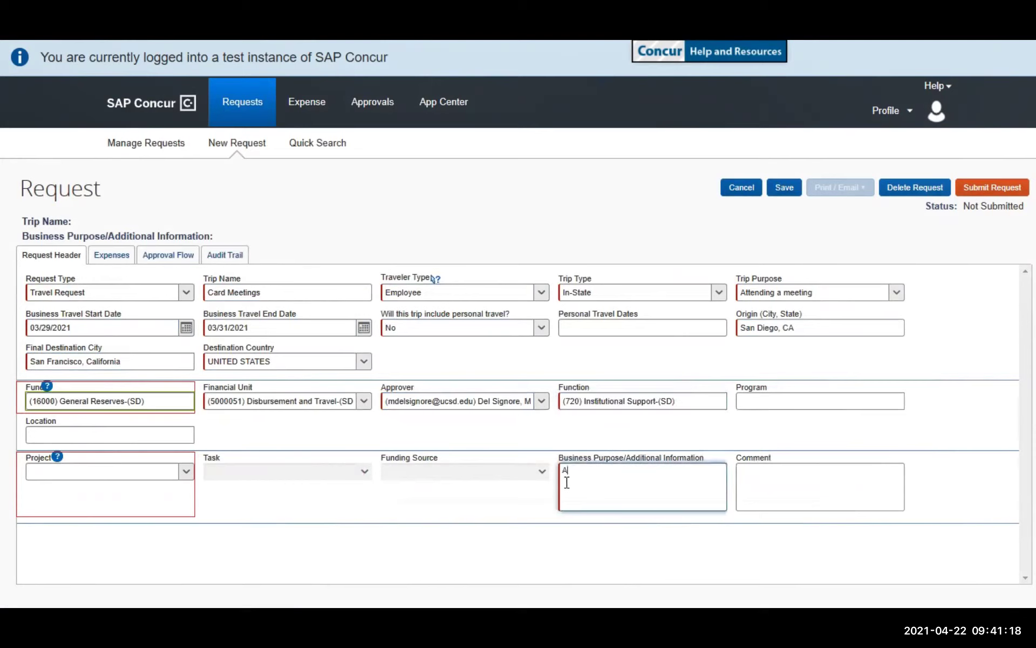
pyautogui.write('Attend UC Card Meetings')
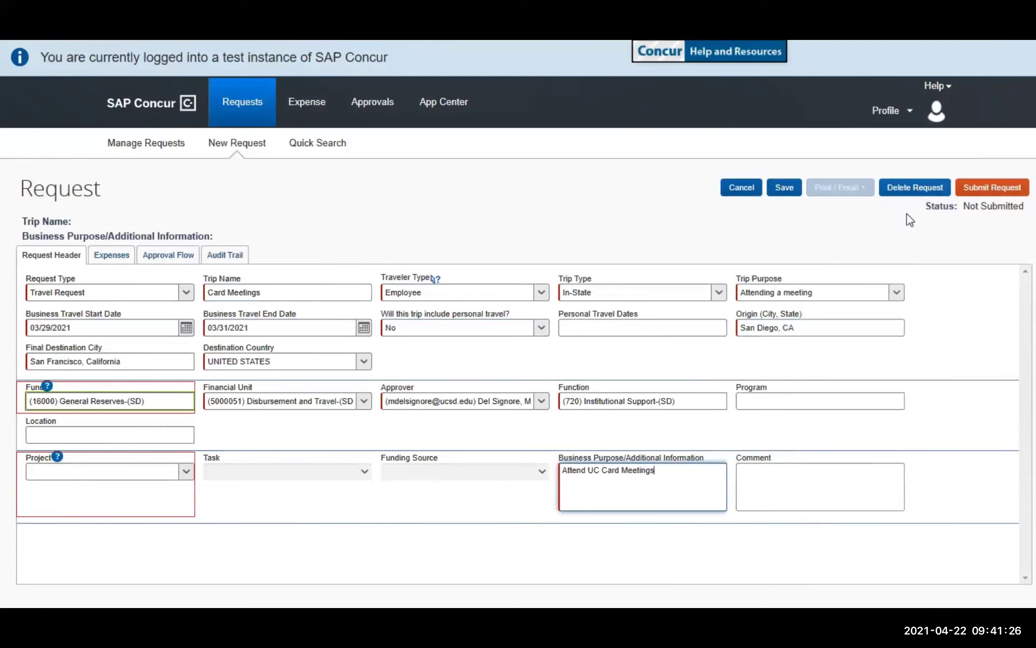
pyautogui.click(788, 195)
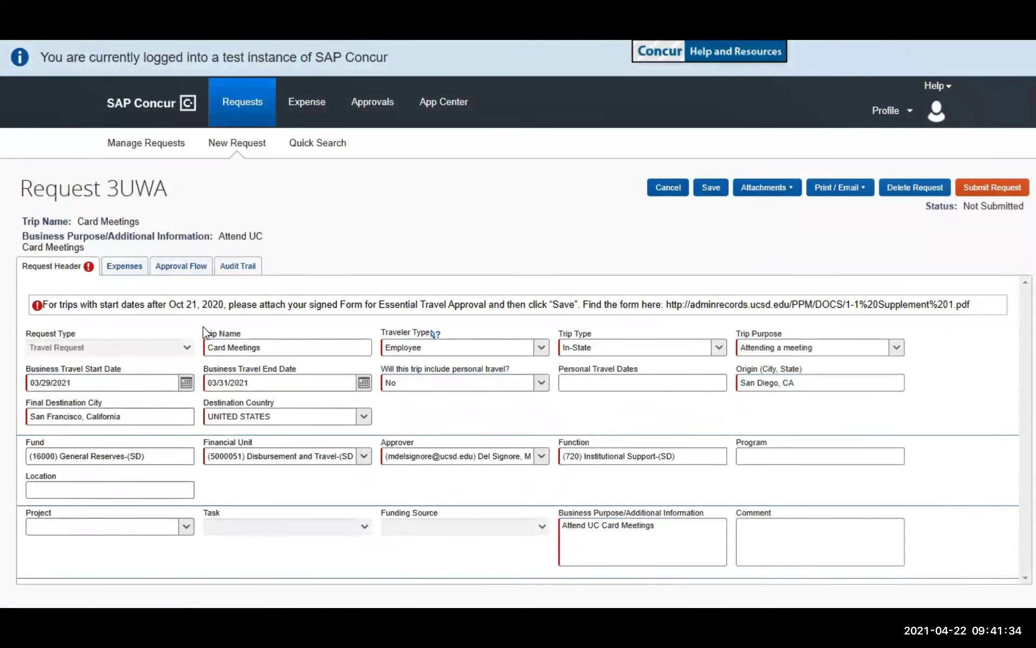
# - Upload "Form For Essential Travel.jpg" as an attachment to the request and close the upload dialog
pyautogui.click(791, 190)
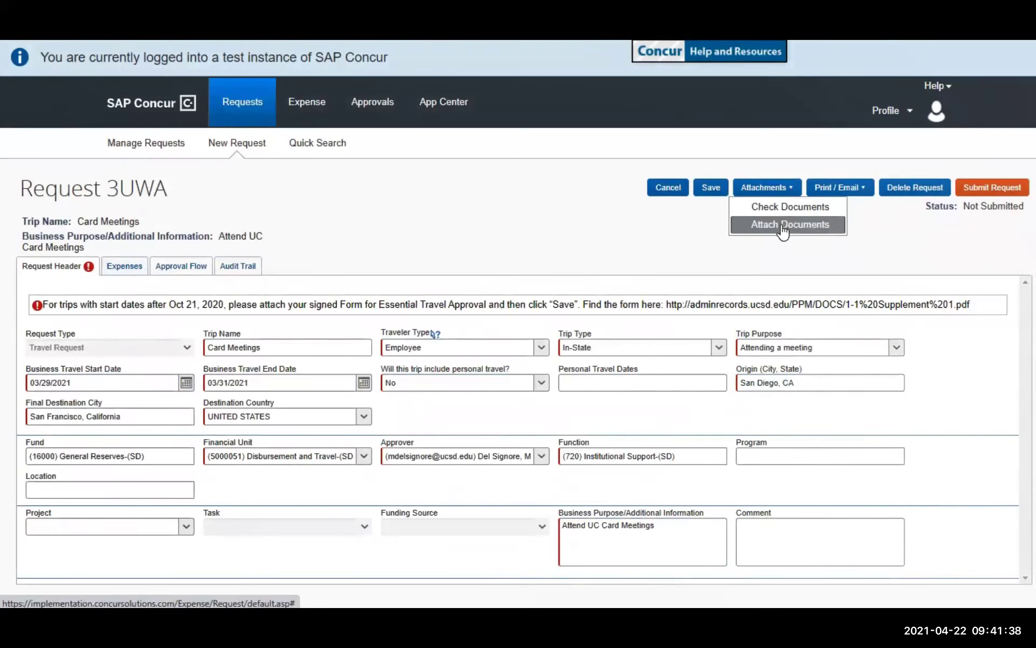
pyautogui.click(783, 226)
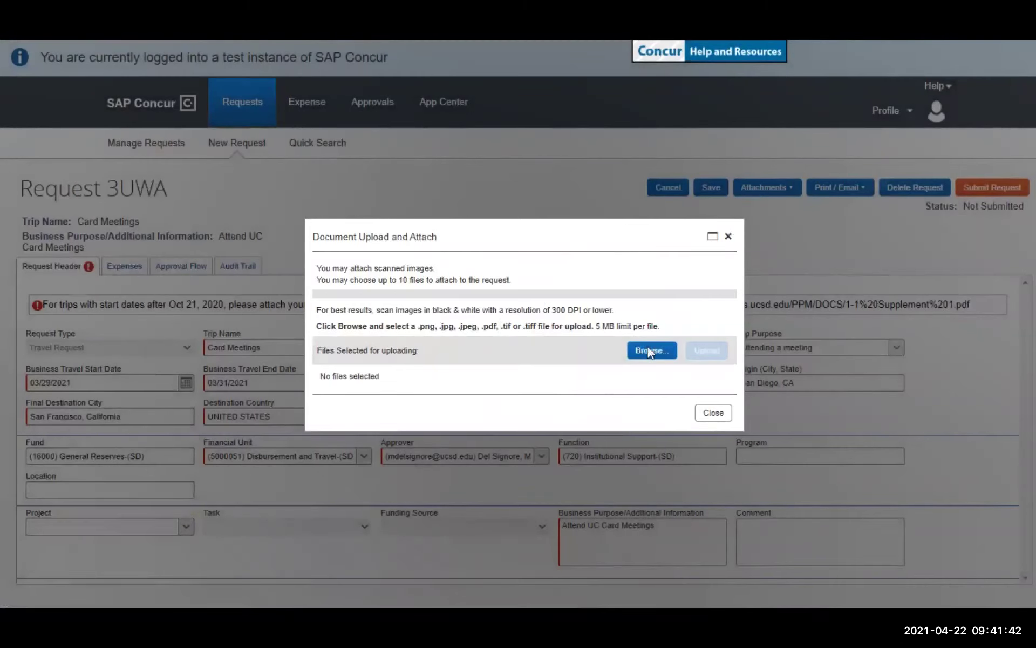
pyautogui.click(650, 351)
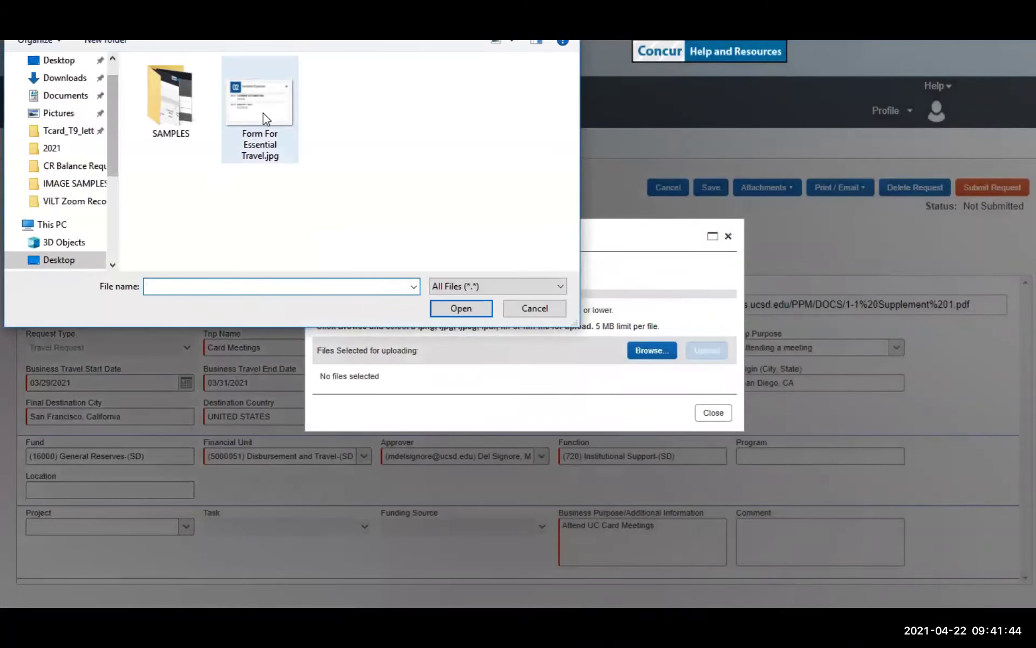
pyautogui.click(264, 113)
pyautogui.click(462, 308)
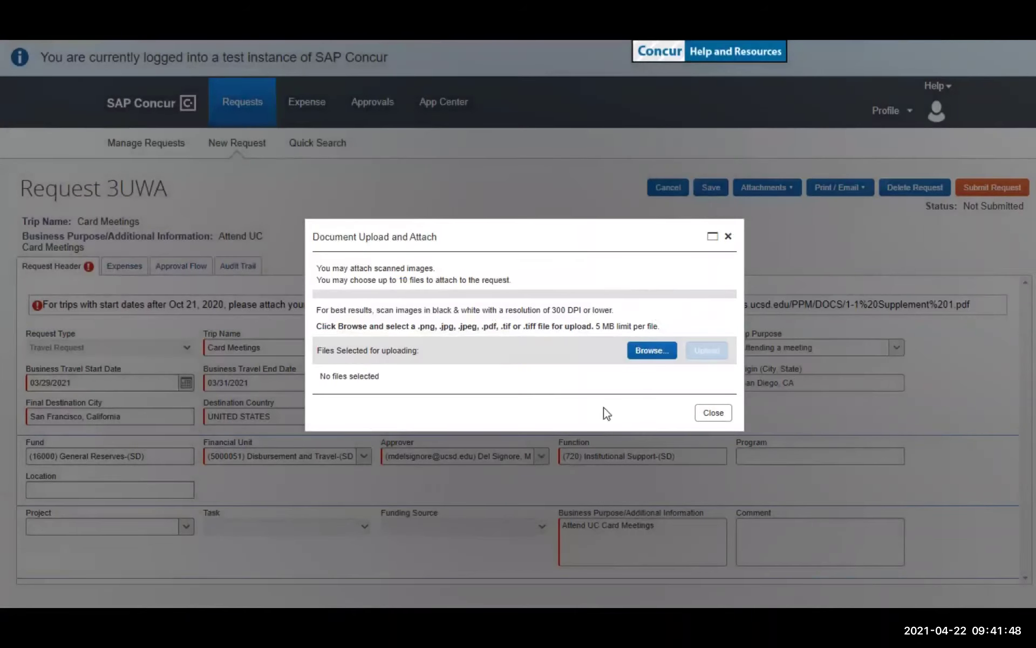
pyautogui.click(697, 352)
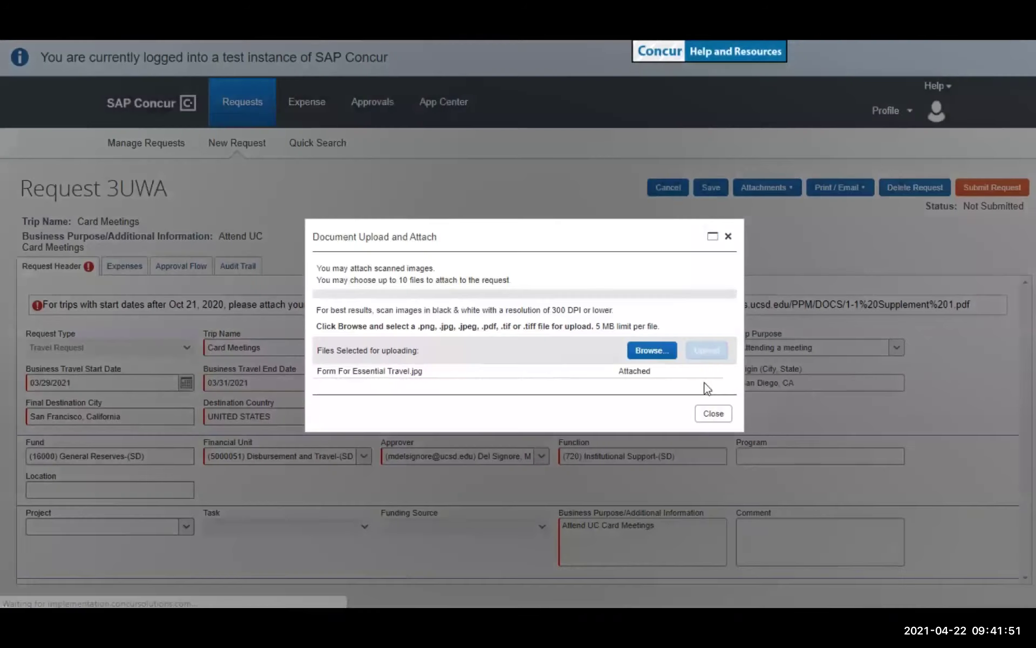
pyautogui.click(712, 414)
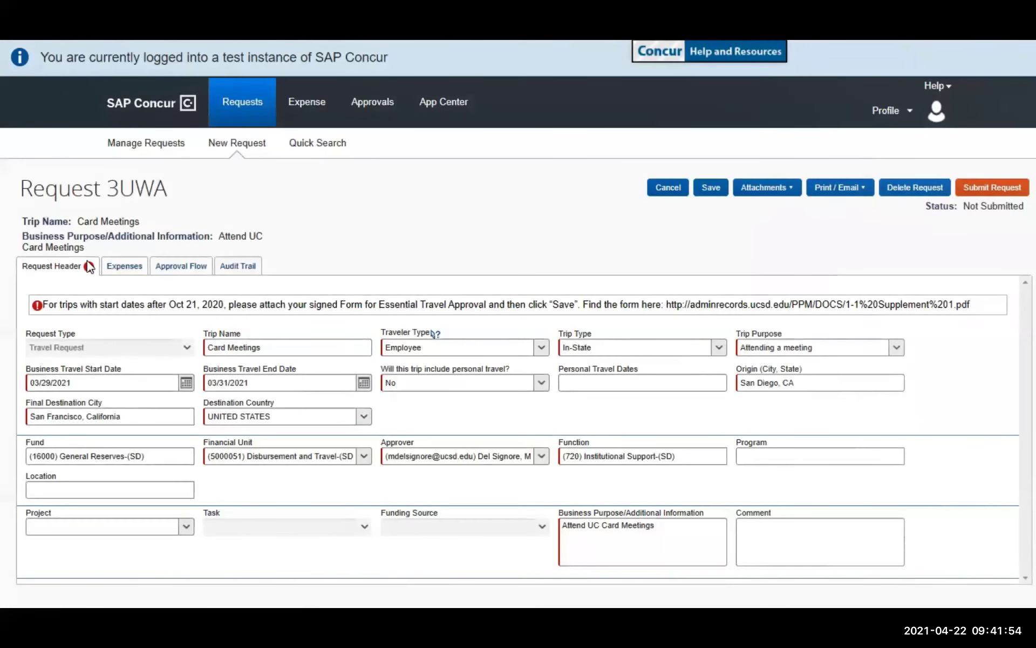
# - Start an Air Travel Expense on the request with both the departure date and the arrival date set to 03/29/2021
pyautogui.click(125, 266)
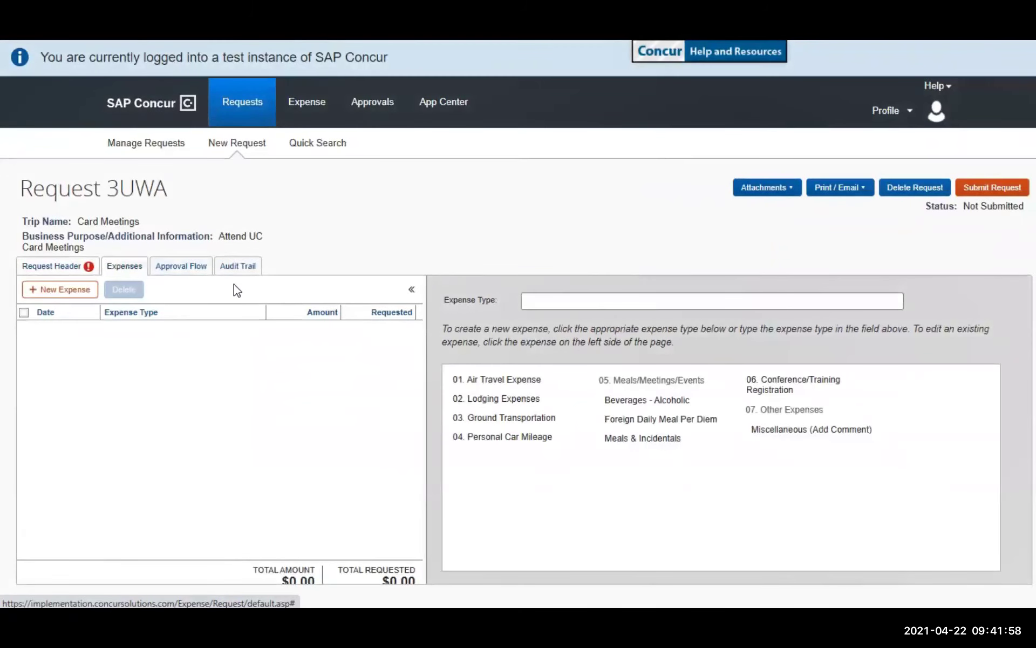
pyautogui.click(492, 380)
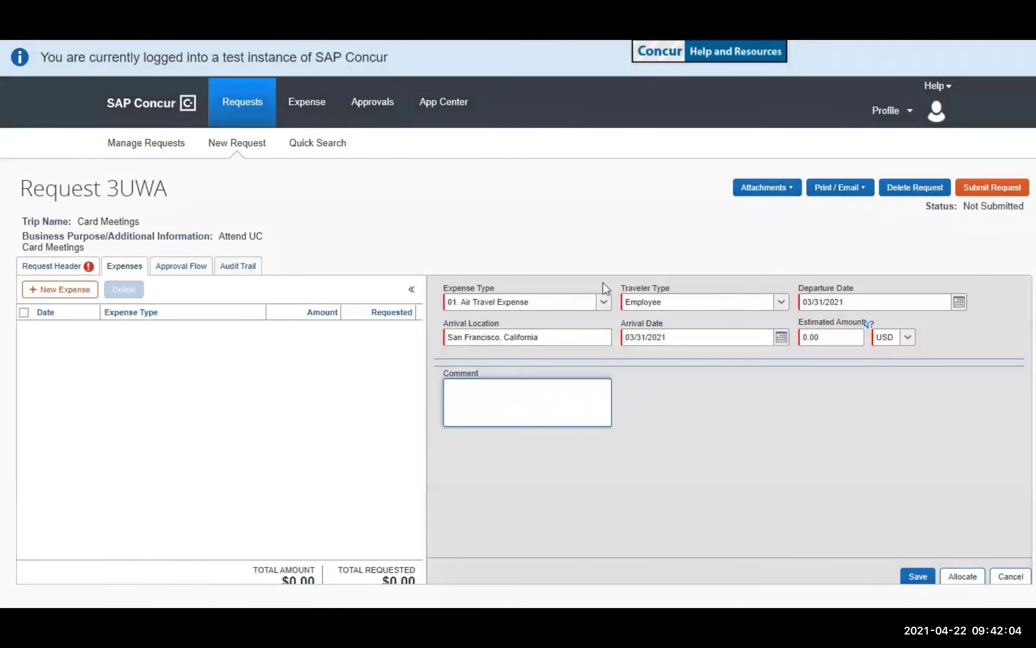
pyautogui.click(959, 302)
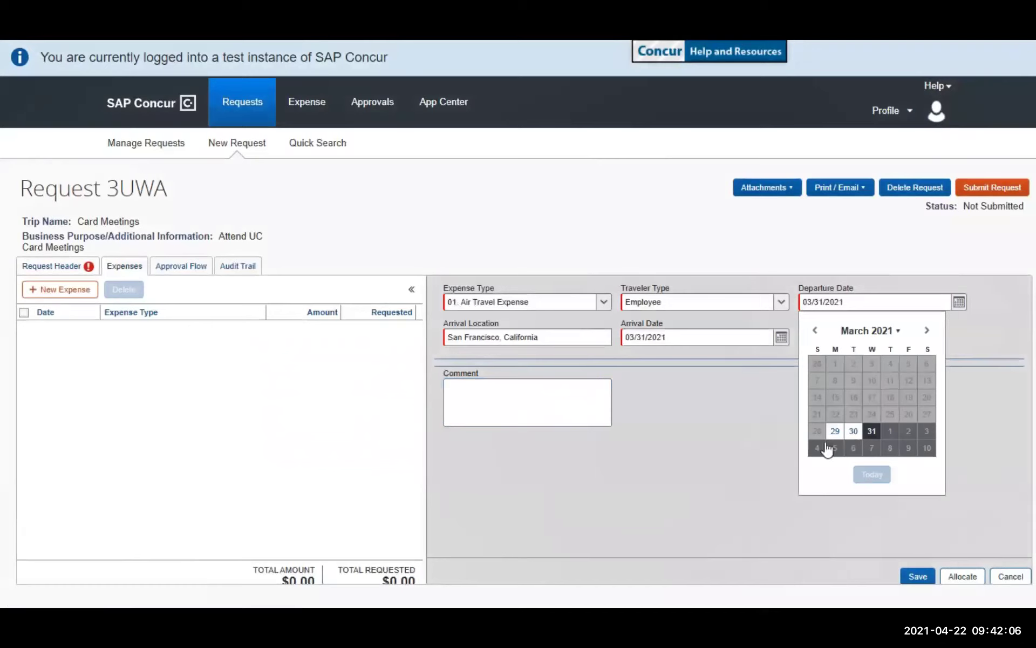
pyautogui.click(836, 432)
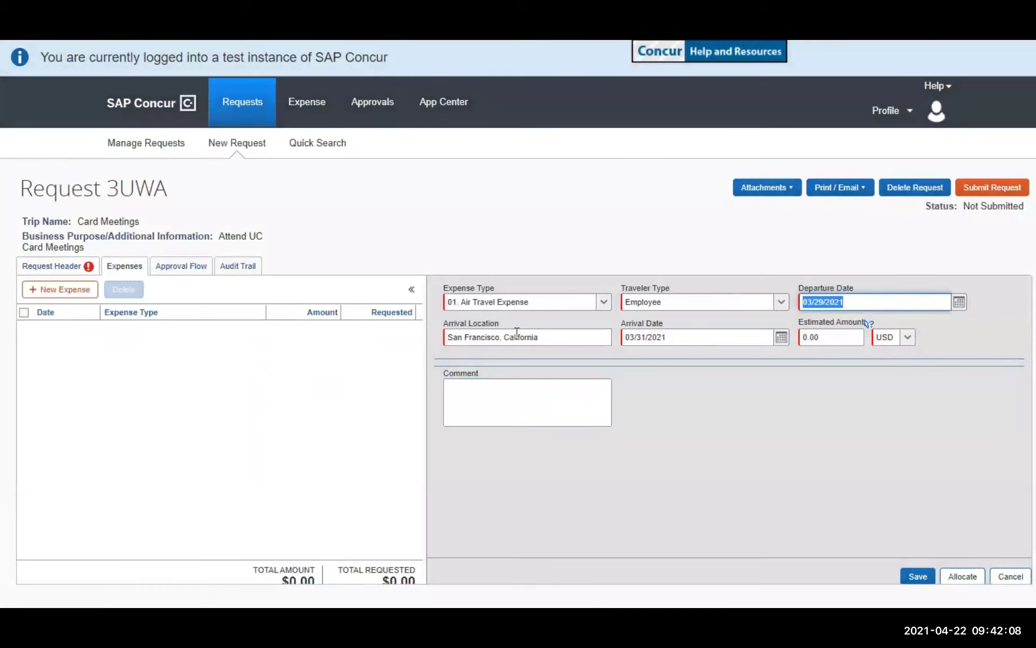
pyautogui.click(781, 337)
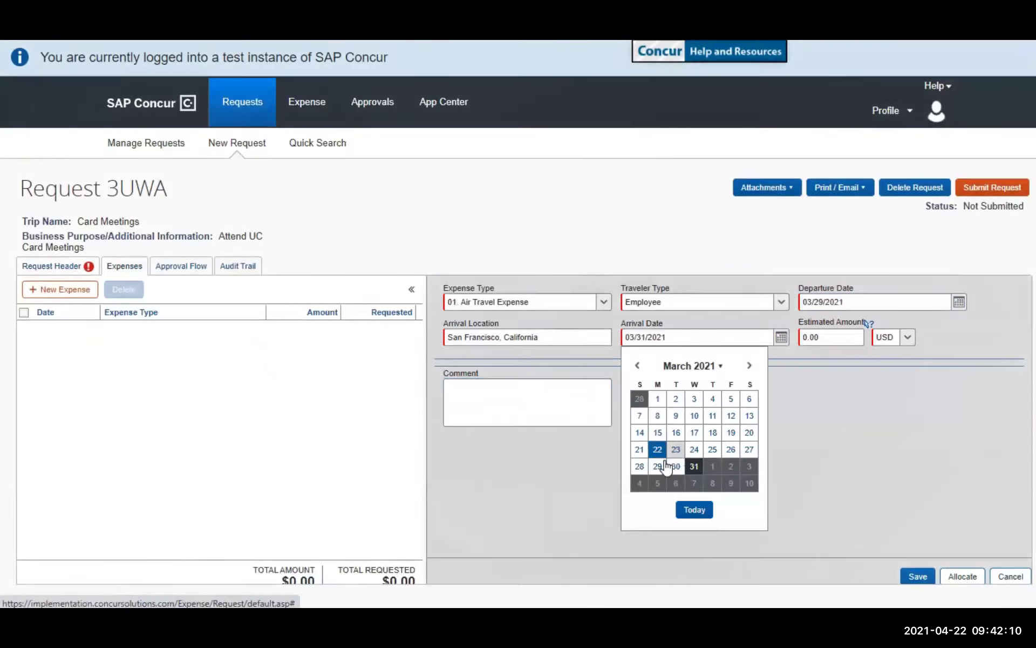
pyautogui.click(658, 465)
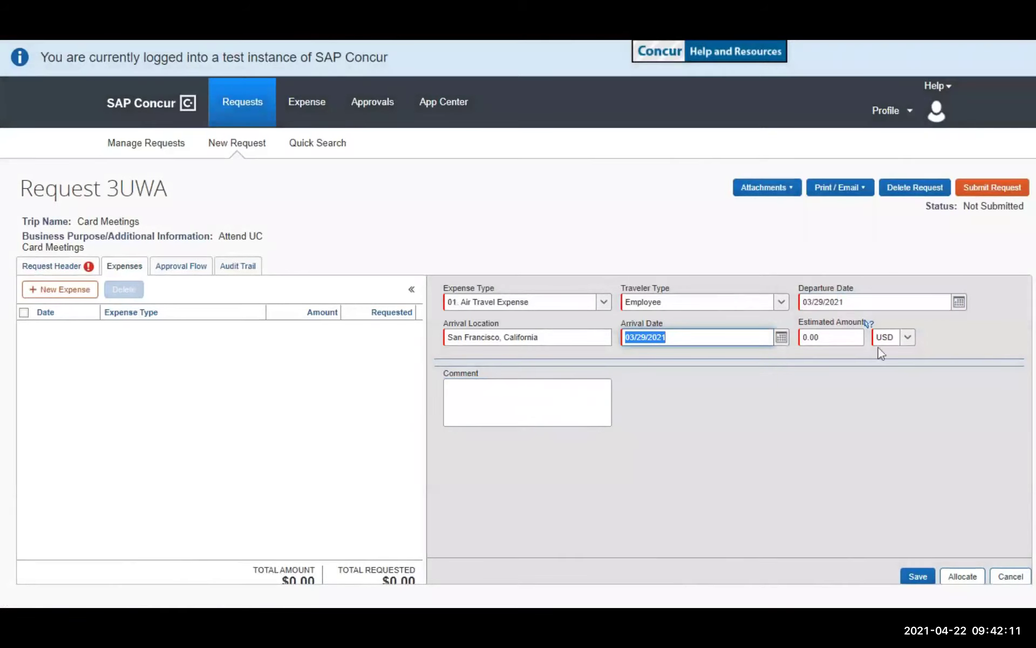
# - Enter 300 USD as the air travel's estimated amount and save the expense
pyautogui.click(825, 336)
pyautogui.write('30')
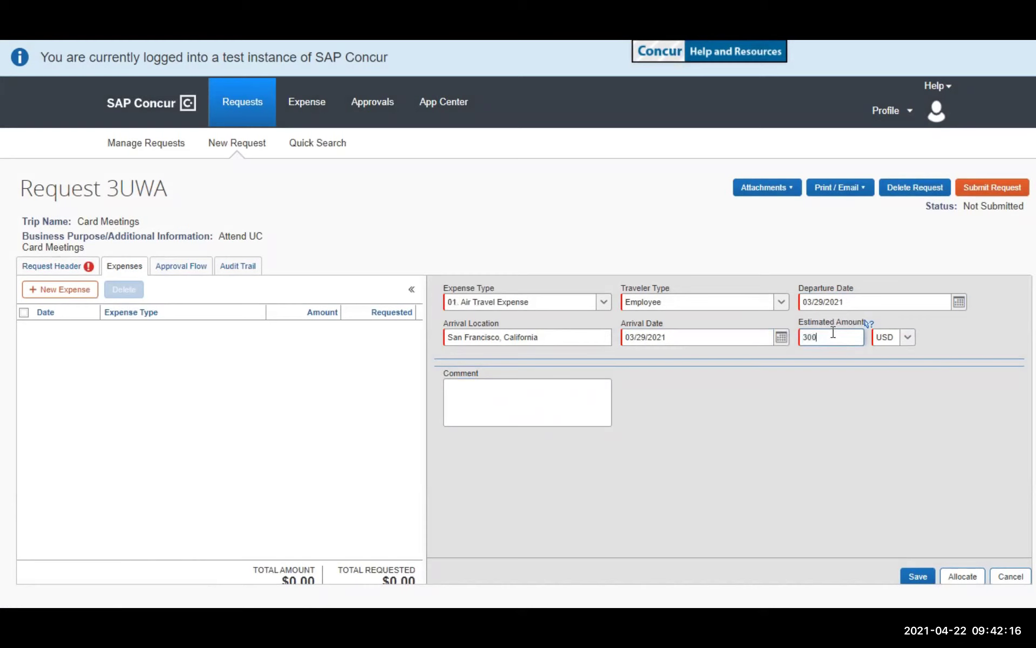
pyautogui.click(919, 575)
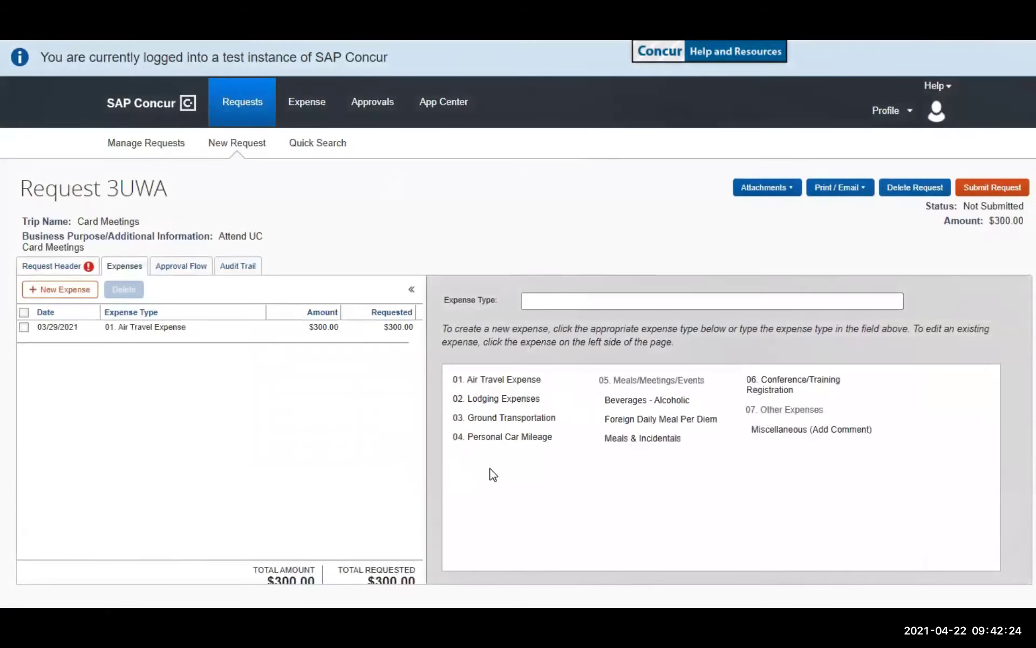
# - Add a Lodging Expenses entry with arrival date 03/29/2021 and an estimated amount of 400.00 USD, and save it
pyautogui.click(507, 399)
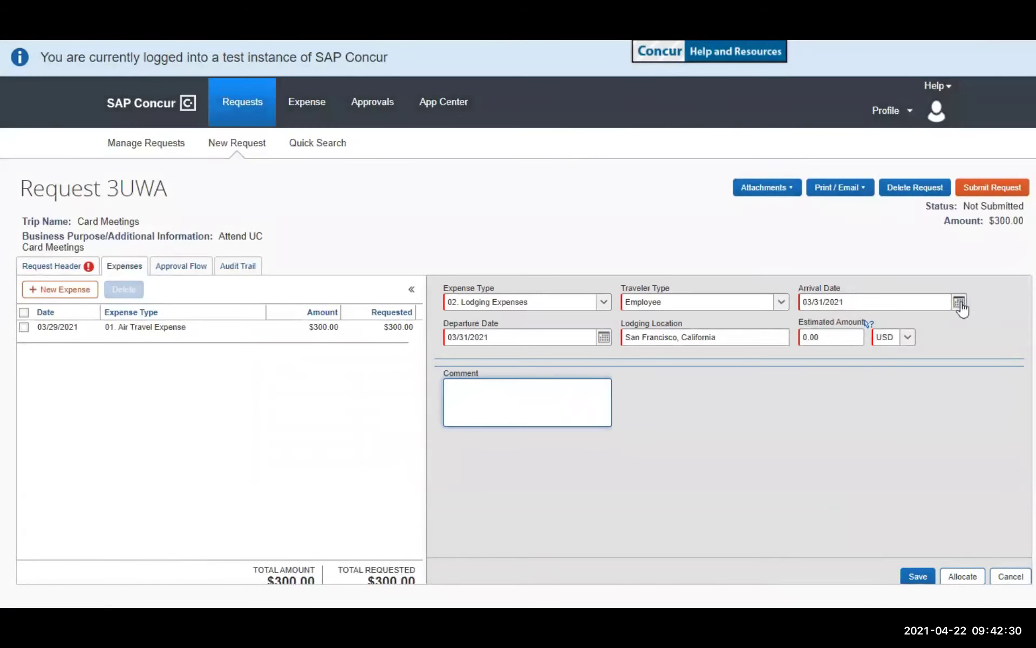
pyautogui.click(959, 301)
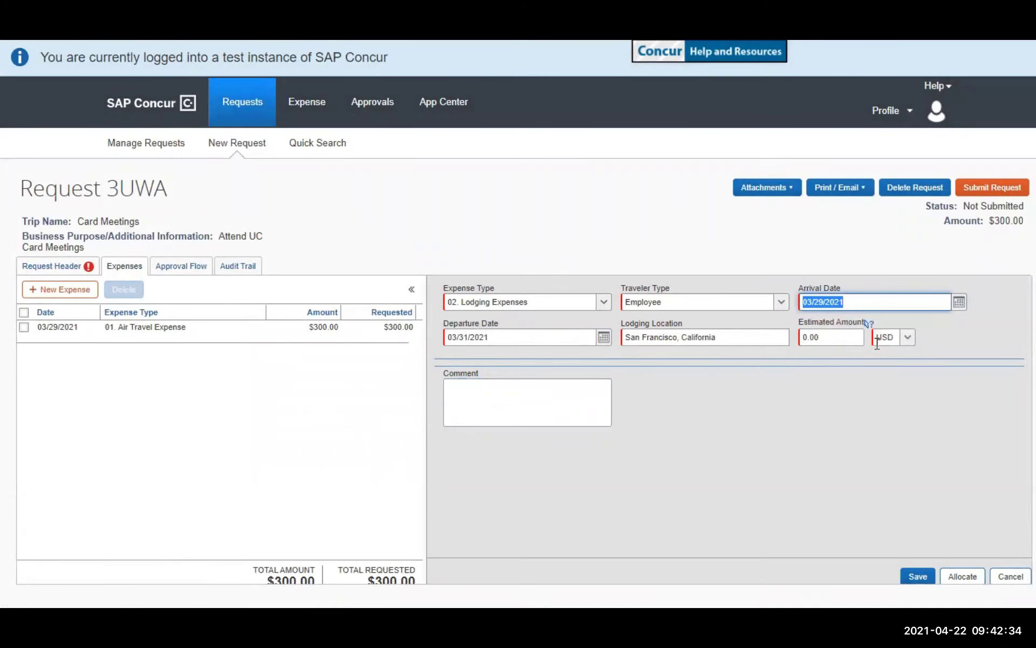
pyautogui.click(836, 336)
pyautogui.write('400.00')
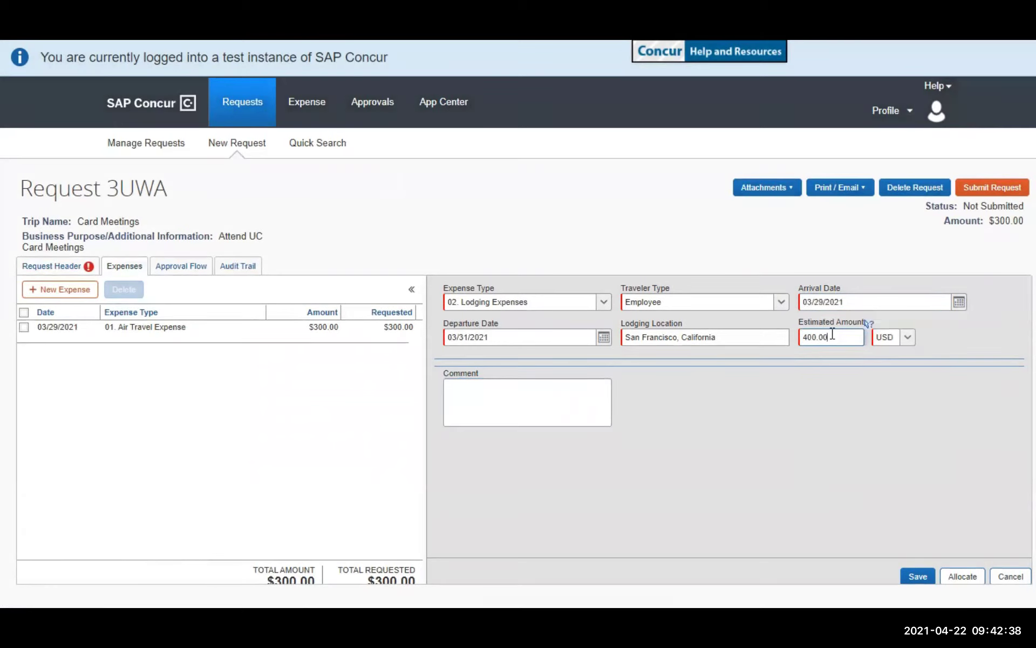
pyautogui.click(916, 577)
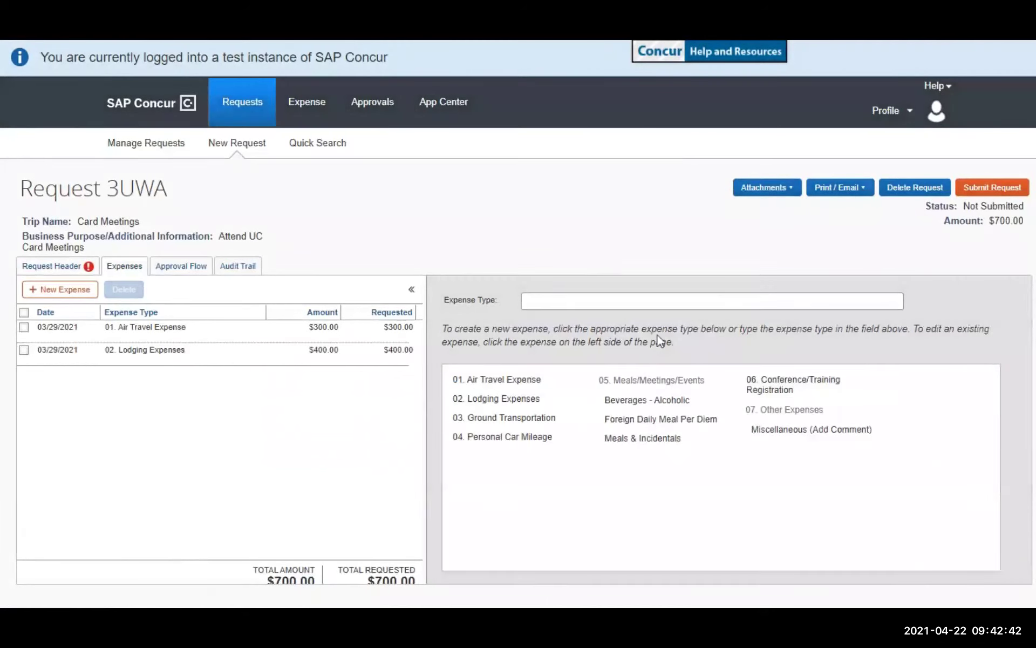
# - Add a Meals & Incidentals expense with business travel start date 03/29/2021 and an estimated total of 100 USD, and save it
pyautogui.click(640, 440)
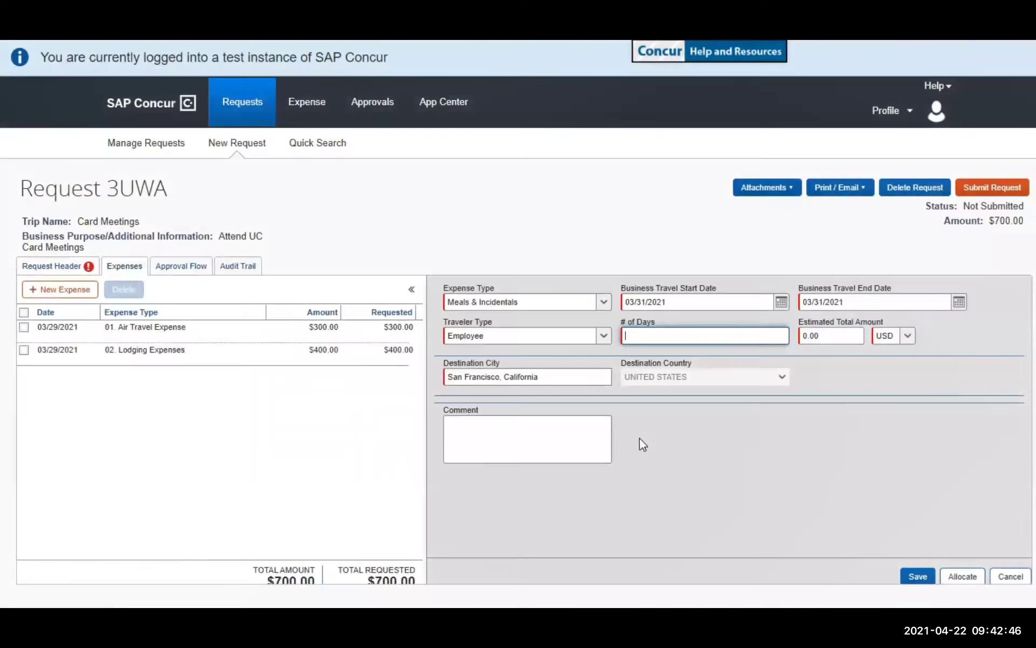
pyautogui.click(636, 336)
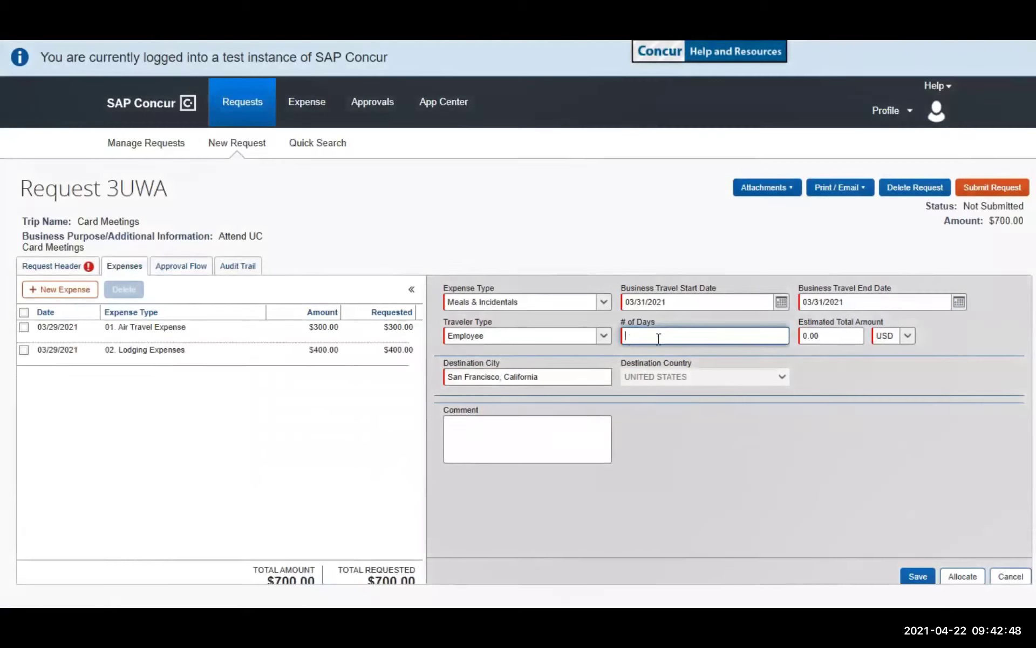
pyautogui.click(781, 302)
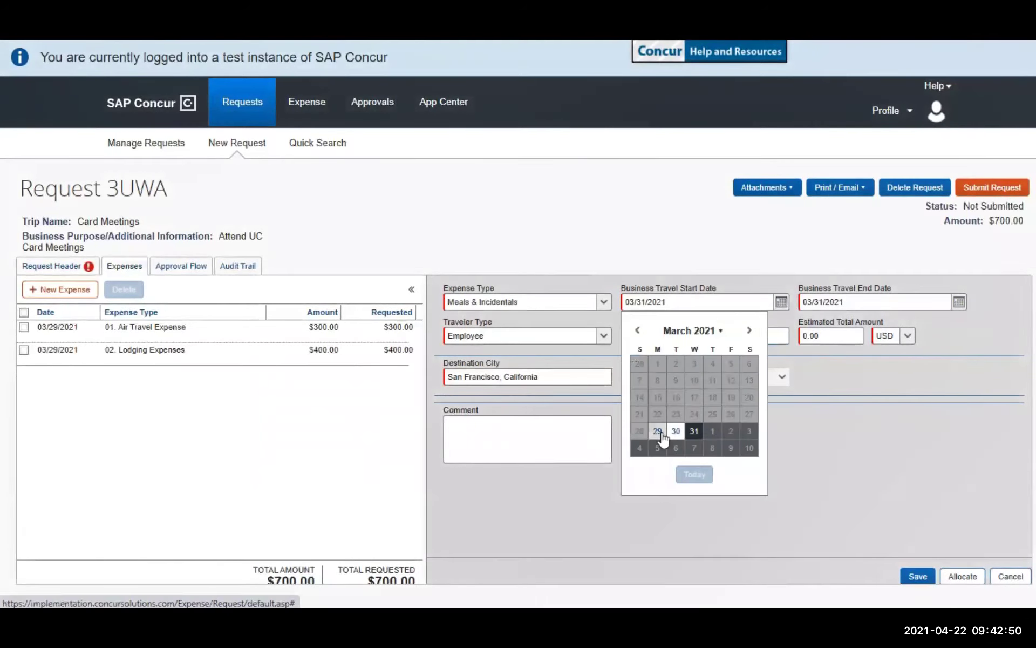
pyautogui.click(658, 431)
pyautogui.press('Tab')
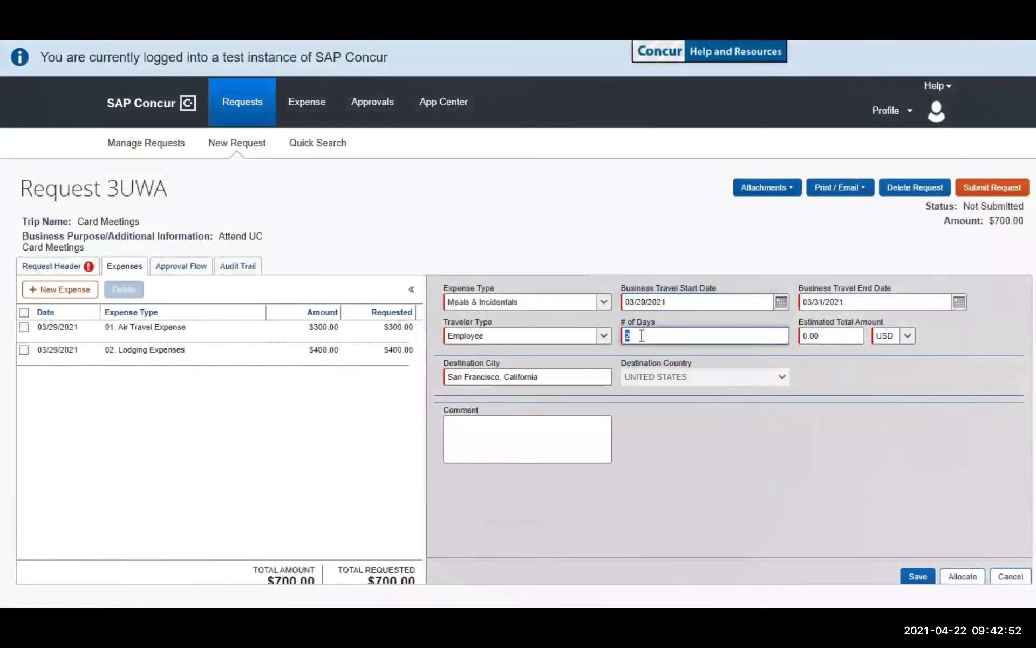
pyautogui.press('Tab')
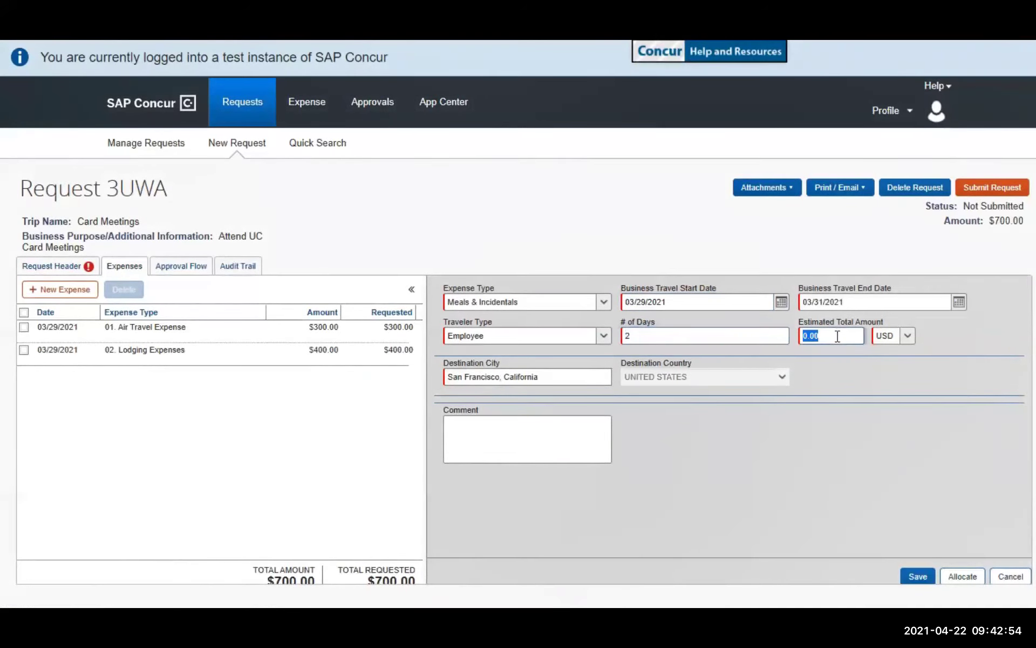
pyautogui.write('100')
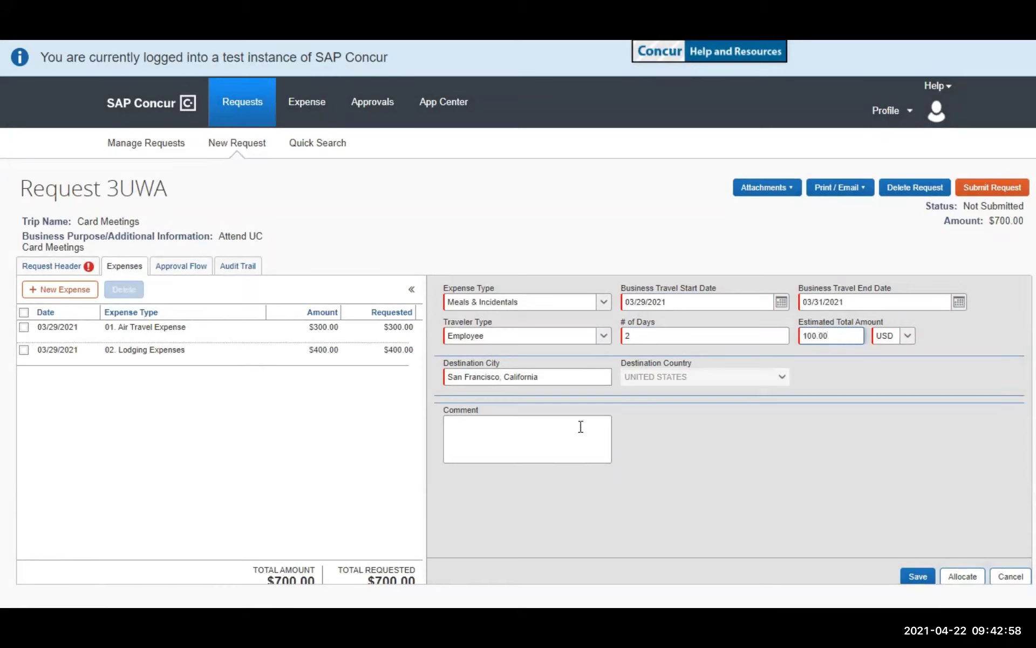
pyautogui.click(916, 576)
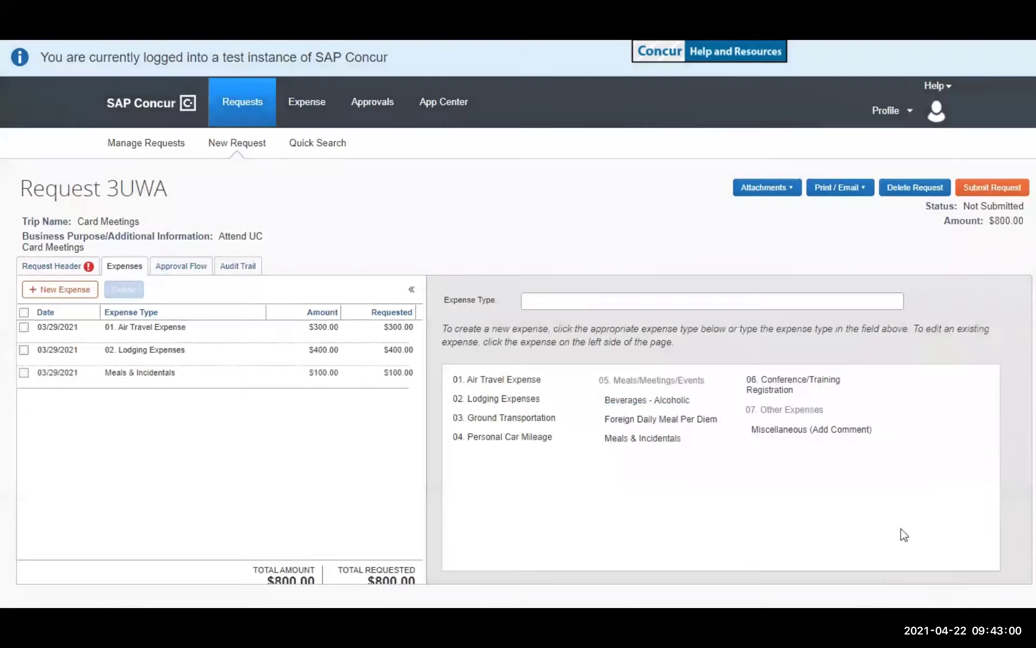